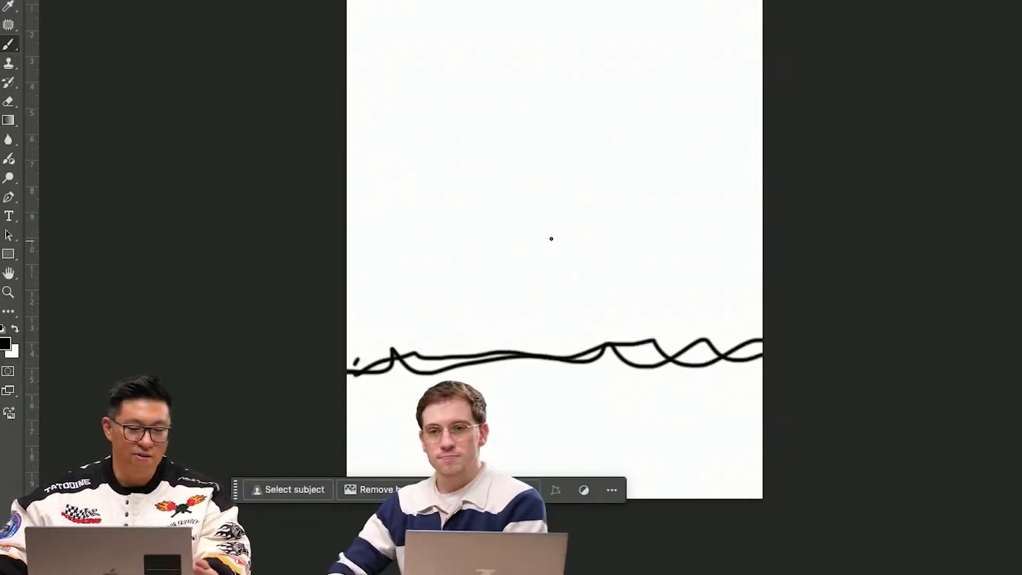
Step: Brush a spiral elephant body with four short legs above the wavy ground line
{"action": "mouse_move", "coordinate": [521, 218]}
{"action": "left_mouse_down"}
{"action": "mouse_move", "coordinate": [571, 213]}
{"action": "mouse_move", "coordinate": [533, 217]}
{"action": "mouse_move", "coordinate": [553, 242]}
{"action": "left_mouse_up"}
{"action": "left_click_drag", "start_coordinate": [505, 282], "coordinate": [504, 318]}
{"action": "left_click_drag", "start_coordinate": [530, 279], "coordinate": [534, 318]}
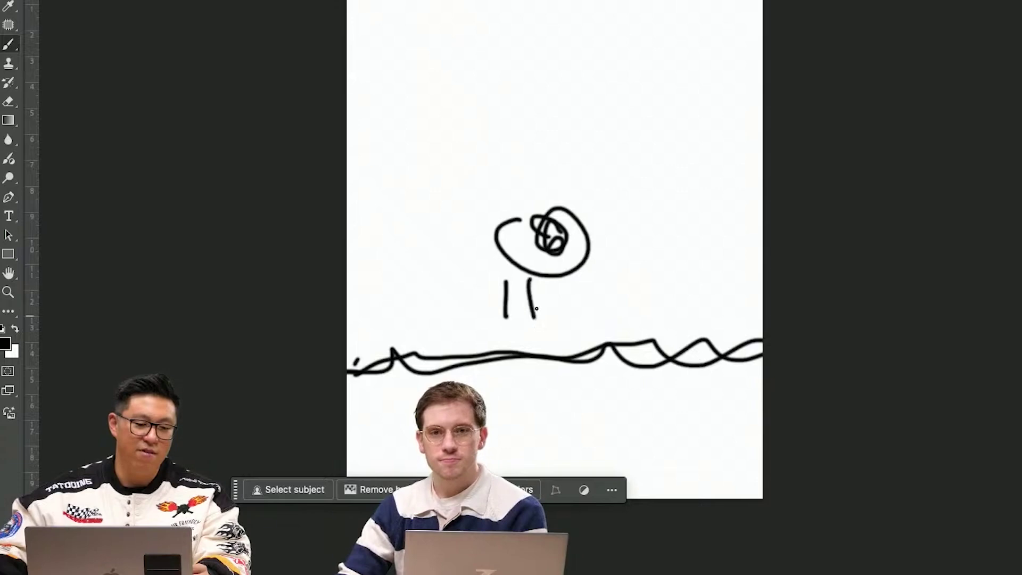
{"action": "mouse_move", "coordinate": [571, 281]}
{"action": "left_mouse_down"}
{"action": "mouse_move", "coordinate": [587, 323]}
{"action": "mouse_move", "coordinate": [597, 308]}
{"action": "left_mouse_up"}
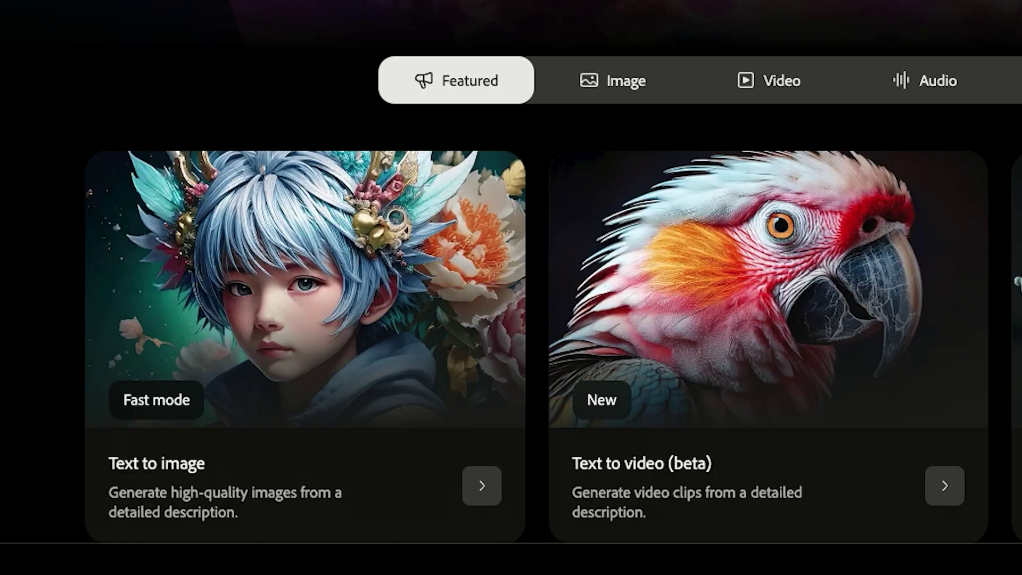
Step: Generate photo-realistic elephants raising trunks in a grass field from Text to image, and upscale the top row
{"action": "left_click", "coordinate": [201, 336]}
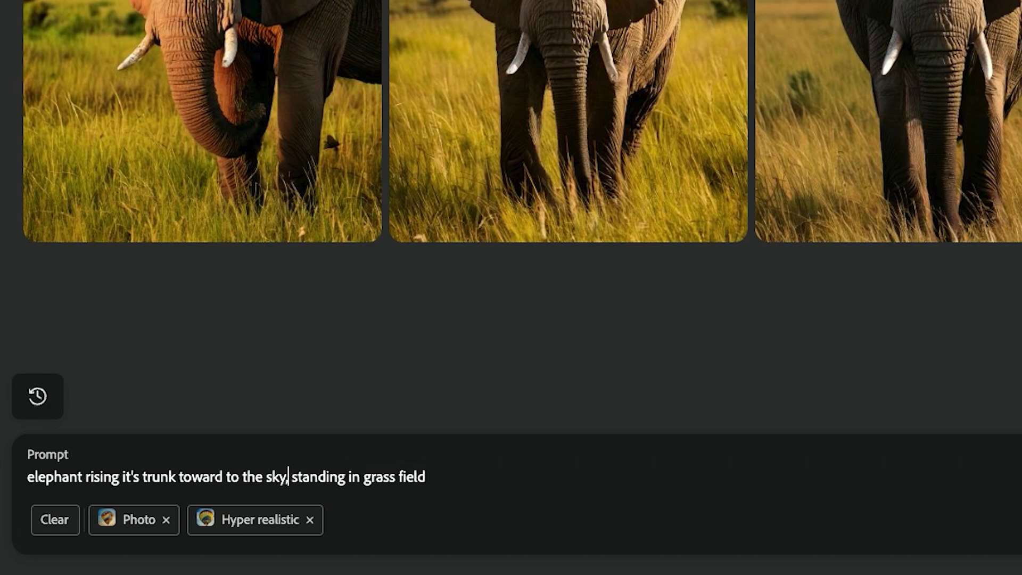
{"action": "left_click", "coordinate": [292, 477]}
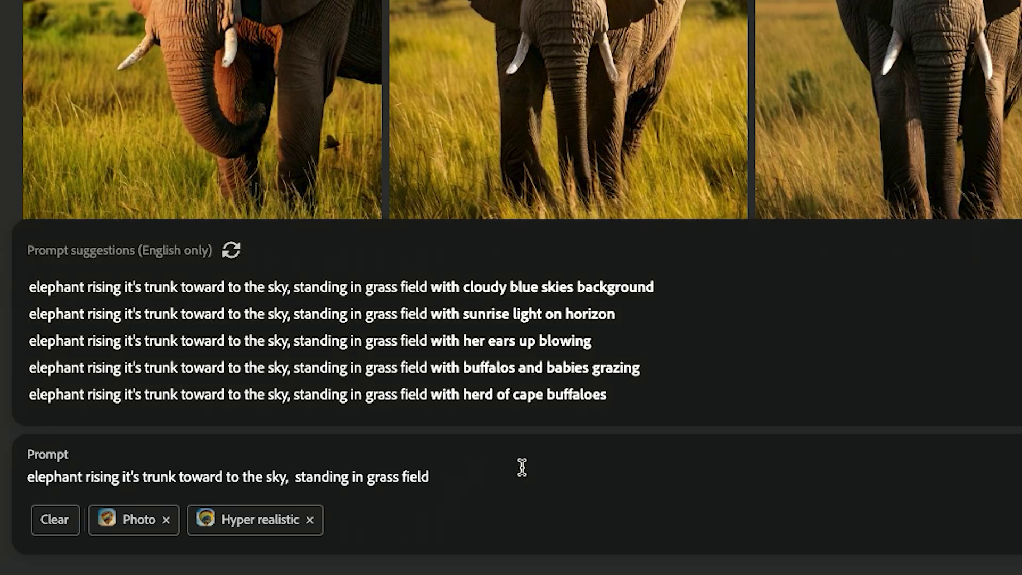
{"action": "left_click", "coordinate": [475, 483]}
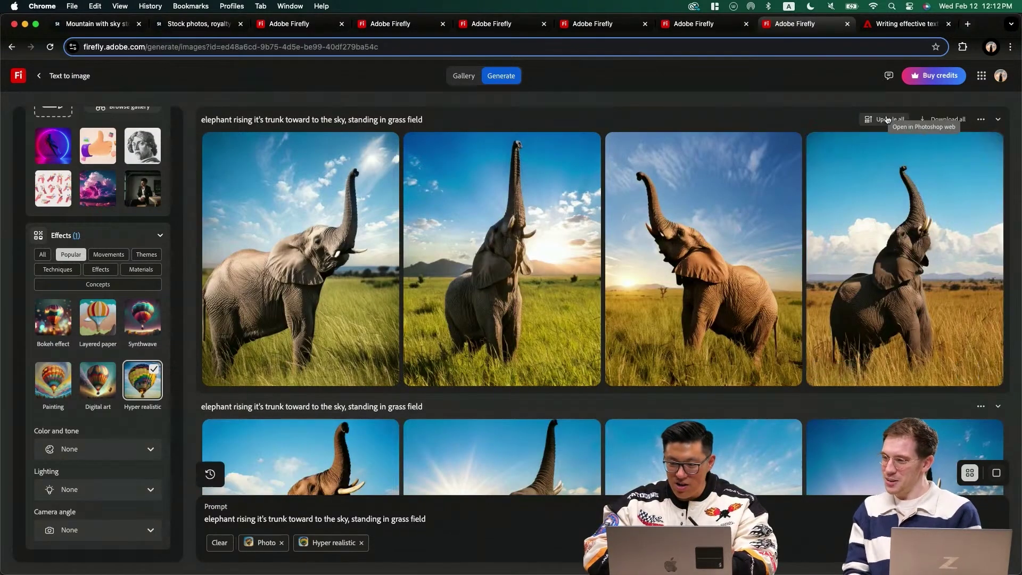
{"action": "left_click", "coordinate": [880, 123]}
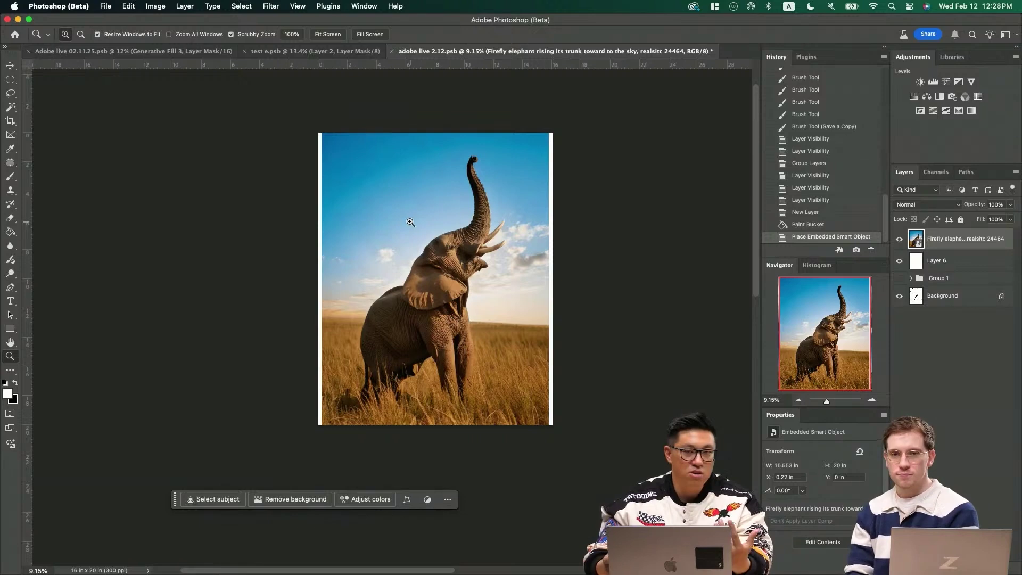
Step: Scale down the placed elephant photo with Free Transform
{"action": "key", "text": "super+t"}
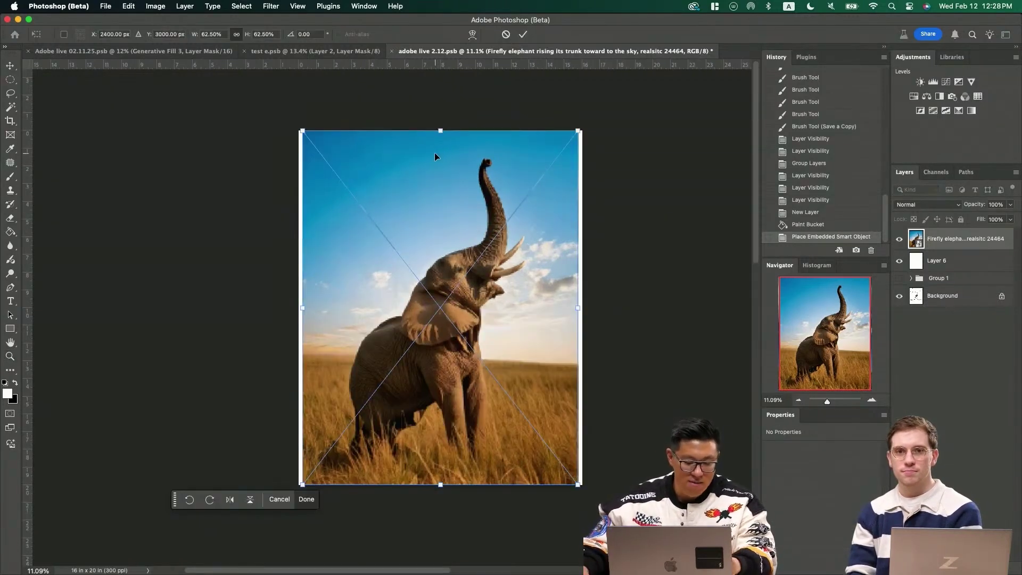
{"action": "left_click_drag", "start_coordinate": [440, 129], "coordinate": [436, 244]}
{"action": "key", "text": "Return"}
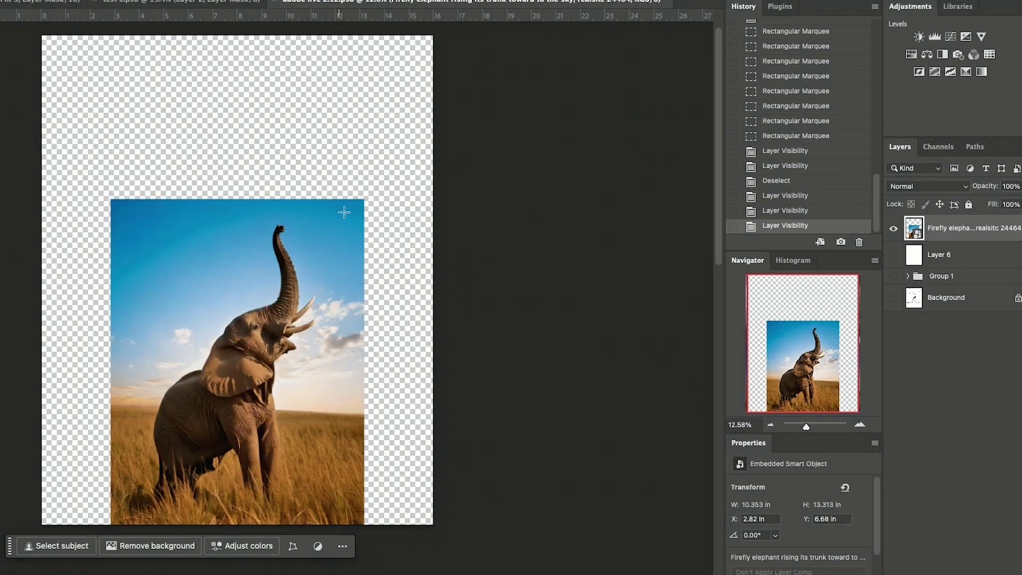
Step: Select the empty canvas areas and Generative Fill them with 'cloud' for a cloudy sky
{"action": "mouse_move", "coordinate": [353, 202]}
{"action": "left_mouse_down"}
{"action": "mouse_move", "coordinate": [364, 268]}
{"action": "mouse_move", "coordinate": [409, 387]}
{"action": "left_mouse_up"}
{"action": "mouse_move", "coordinate": [484, 538]}
{"action": "left_mouse_down"}
{"action": "mouse_move", "coordinate": [335, 183]}
{"action": "mouse_move", "coordinate": [347, 195]}
{"action": "left_mouse_up"}
{"action": "left_click_drag", "start_coordinate": [37, 190], "coordinate": [123, 538]}
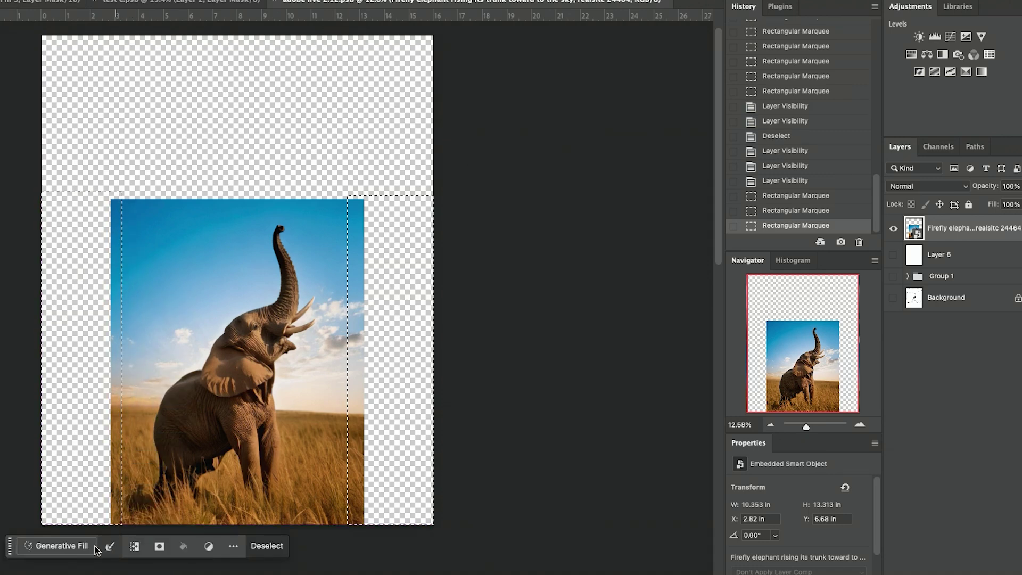
{"action": "left_click", "coordinate": [60, 545]}
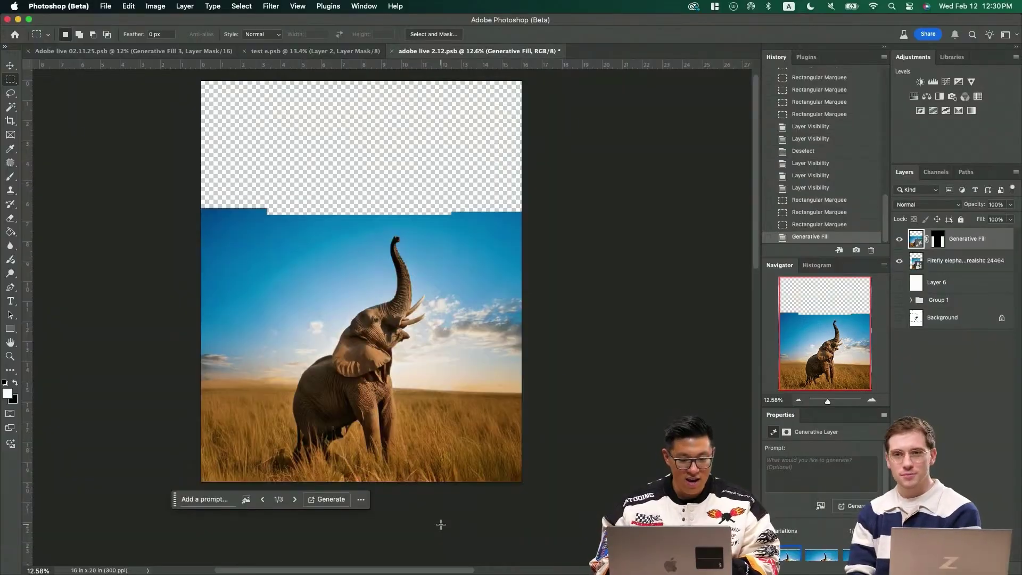
{"action": "left_click", "coordinate": [899, 240]}
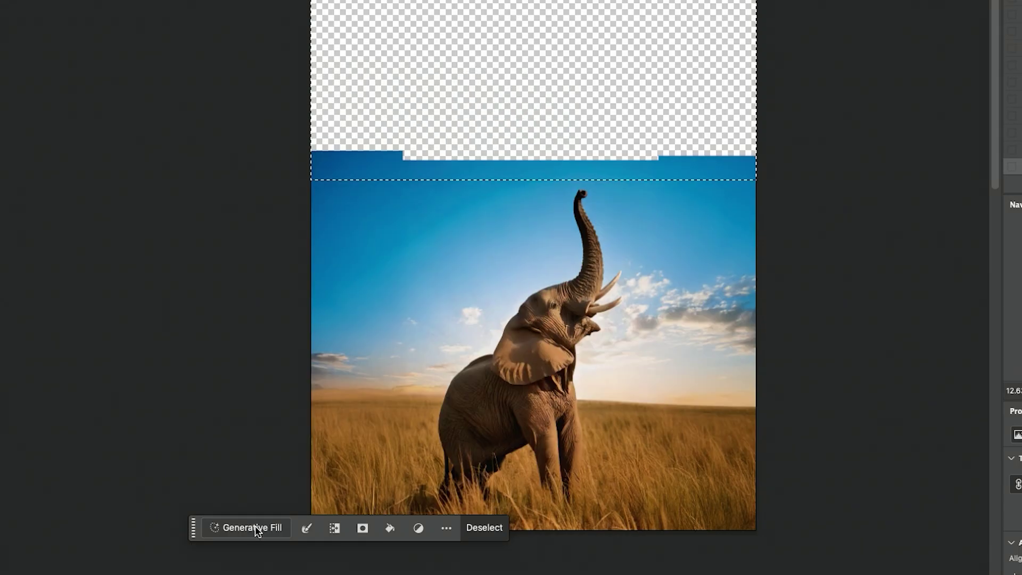
{"action": "left_click", "coordinate": [255, 528]}
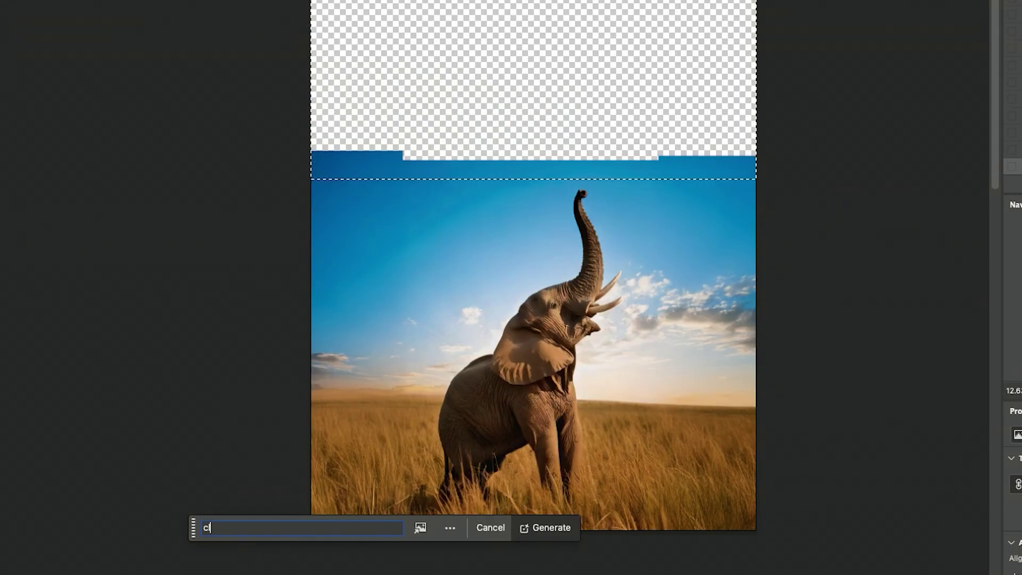
{"action": "key", "text": "Return"}
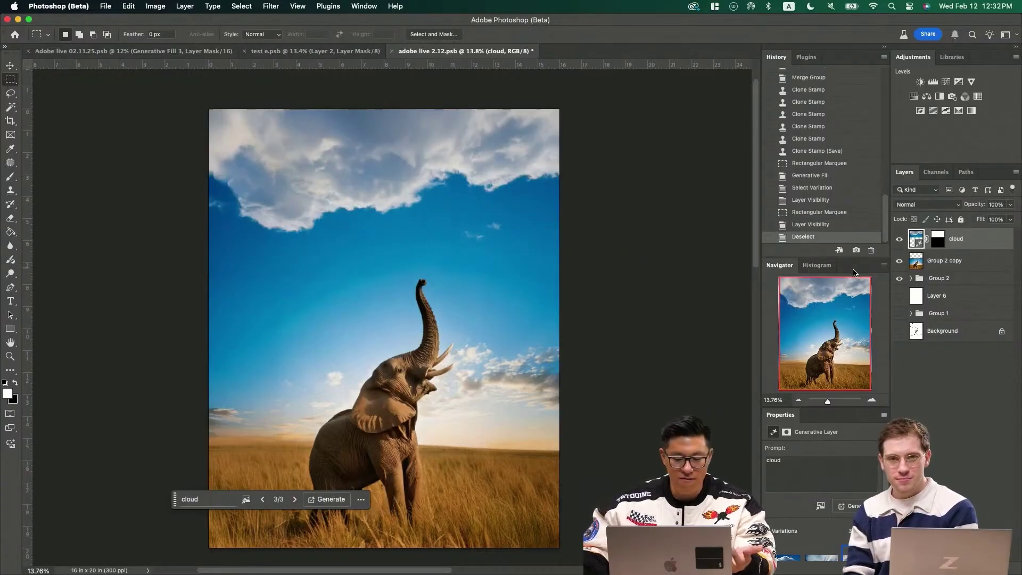
{"action": "key", "text": "z"}
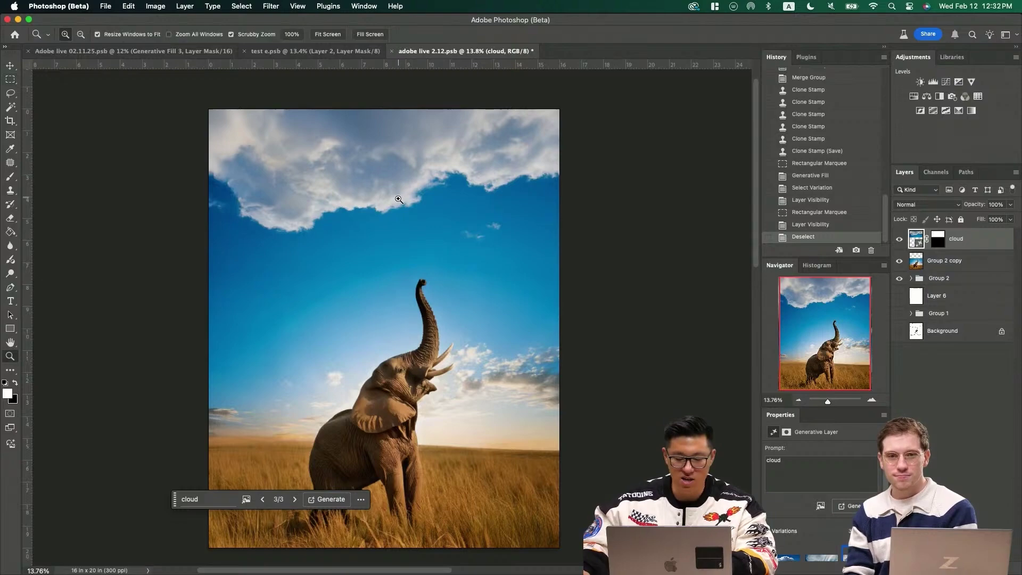
{"action": "left_click", "coordinate": [415, 227]}
Step: Search Adobe Stock in the browser for 'tornado' images
{"action": "key", "text": "super+Tab"}
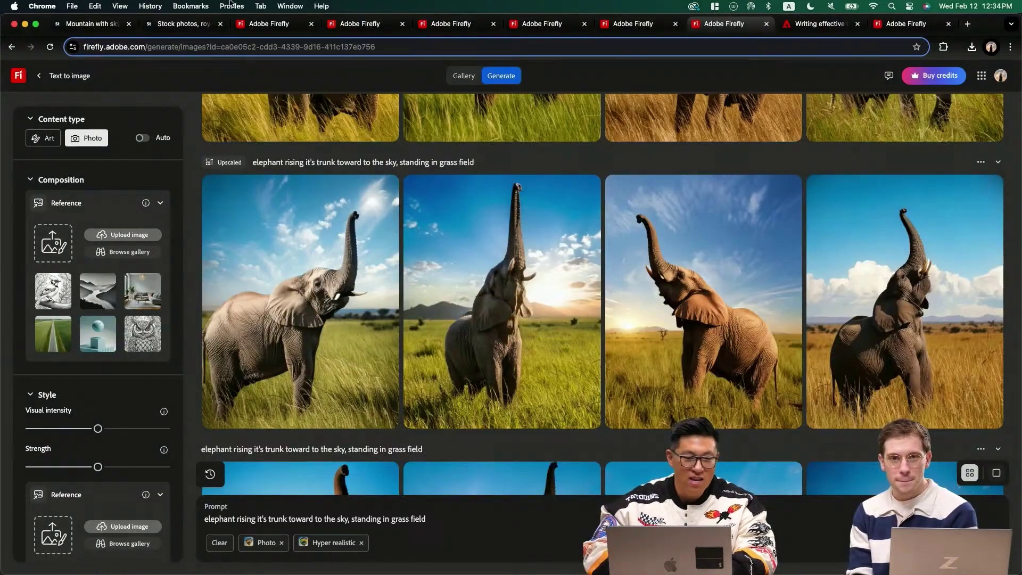
{"action": "left_click", "coordinate": [181, 23]}
{"action": "left_click", "coordinate": [107, 106]}
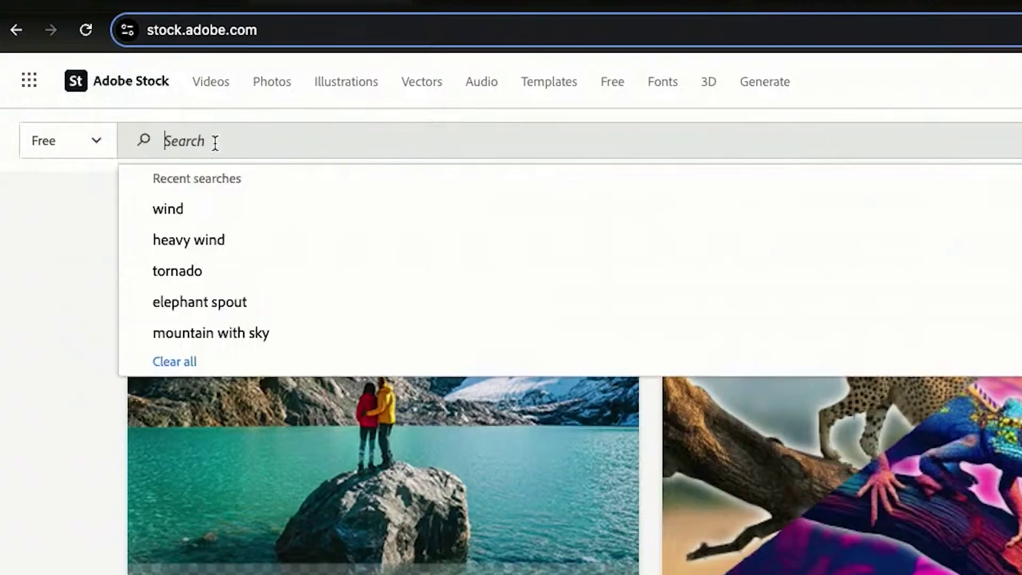
{"action": "type", "text": "tornado"}
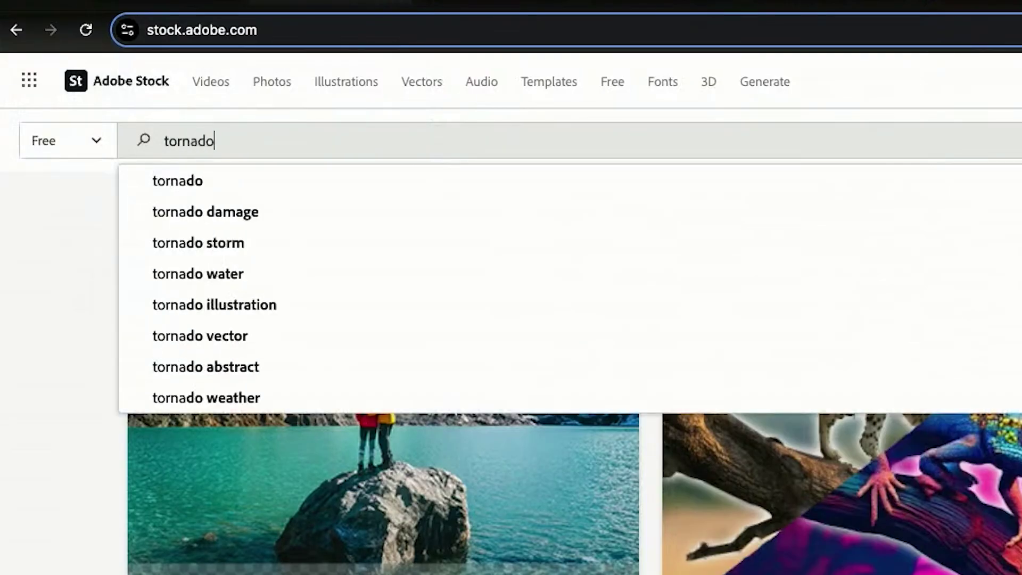
{"action": "key", "text": "Return"}
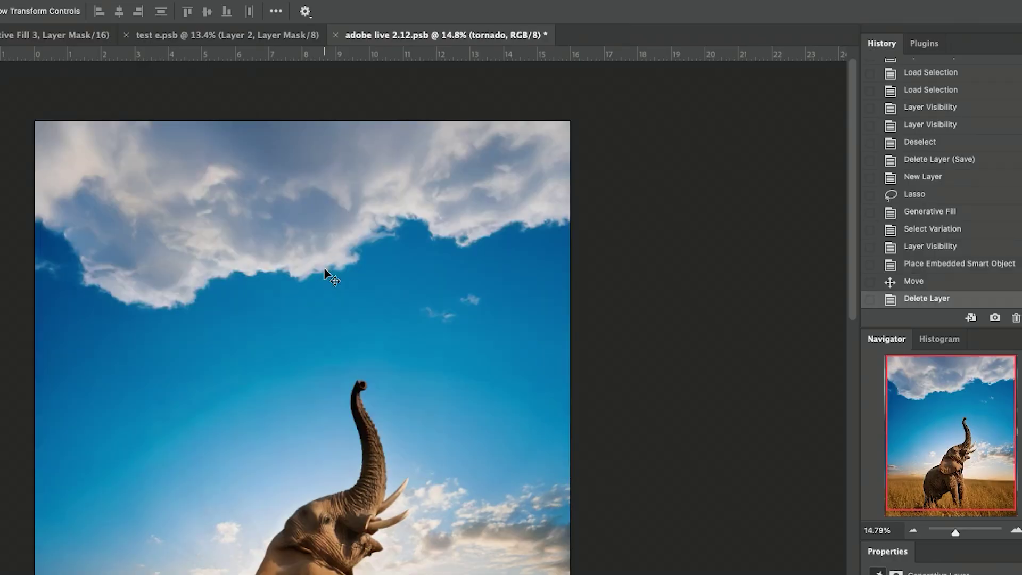
{"action": "key", "text": "super+Tab"}
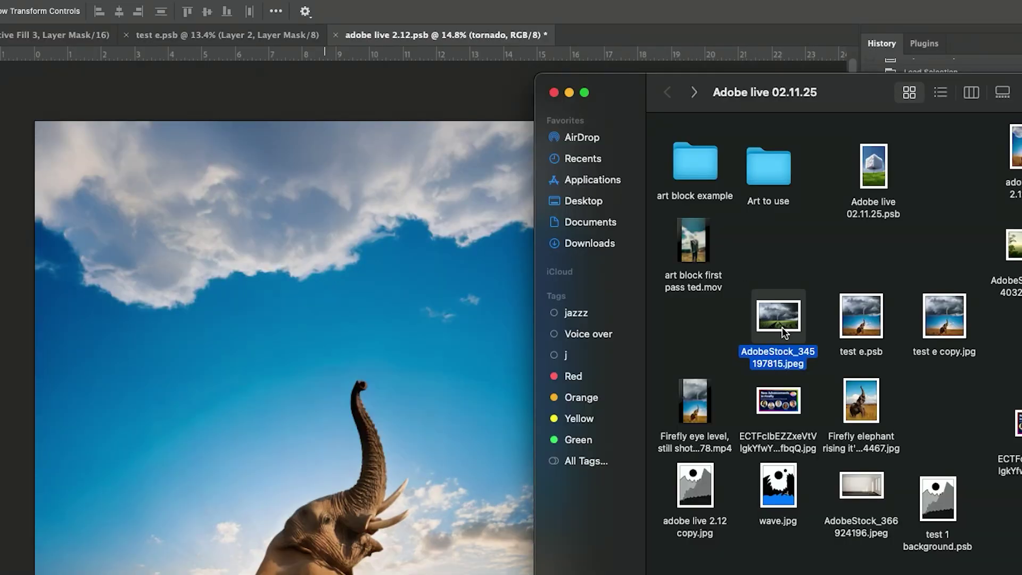
Step: Place the tornado storm image at the canvas top and Generative Fill the lassoed sky seam, no prompt
{"action": "left_click_drag", "start_coordinate": [782, 326], "coordinate": [649, 35]}
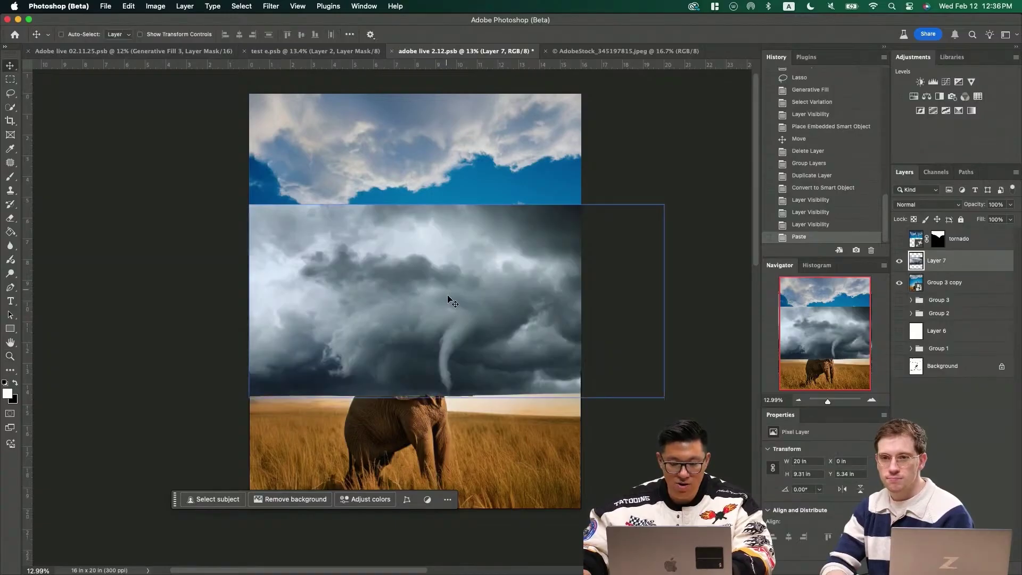
{"action": "left_click_drag", "start_coordinate": [449, 297], "coordinate": [469, 153]}
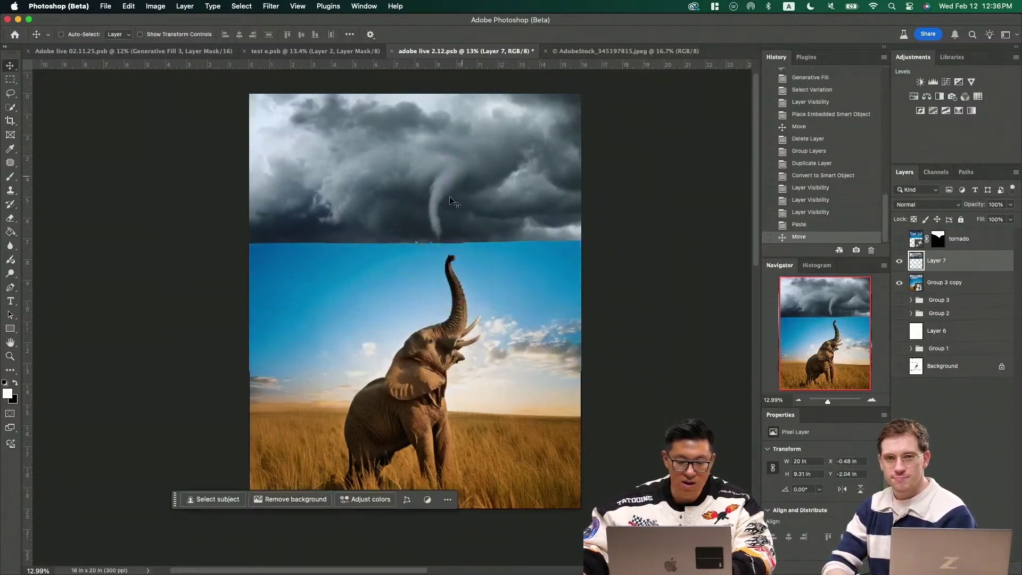
{"action": "left_click_drag", "start_coordinate": [249, 300], "coordinate": [422, 281]}
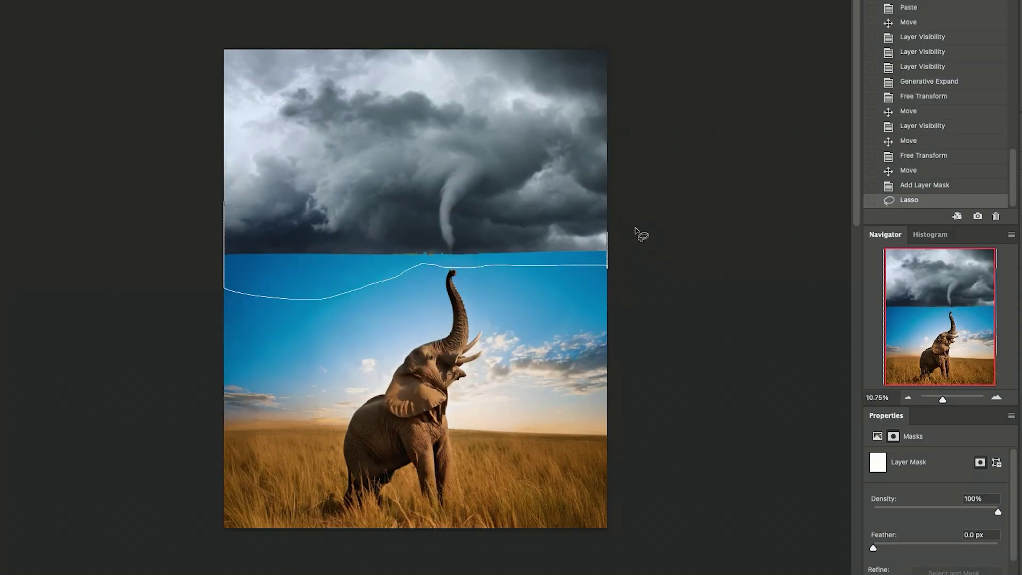
{"action": "left_click_drag", "start_coordinate": [435, 242], "coordinate": [221, 312]}
{"action": "left_click", "coordinate": [181, 519]}
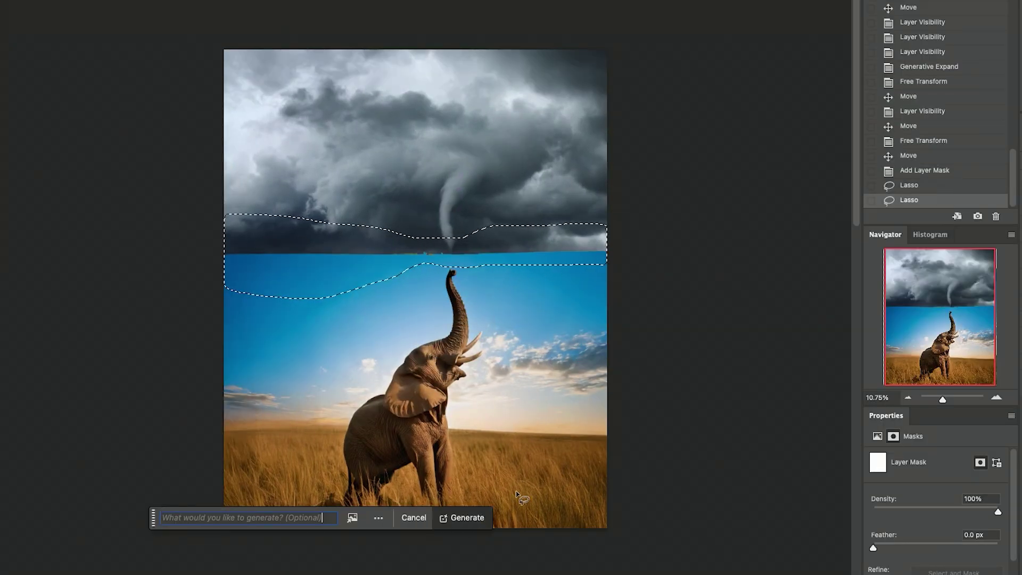
{"action": "left_click", "coordinate": [468, 517]}
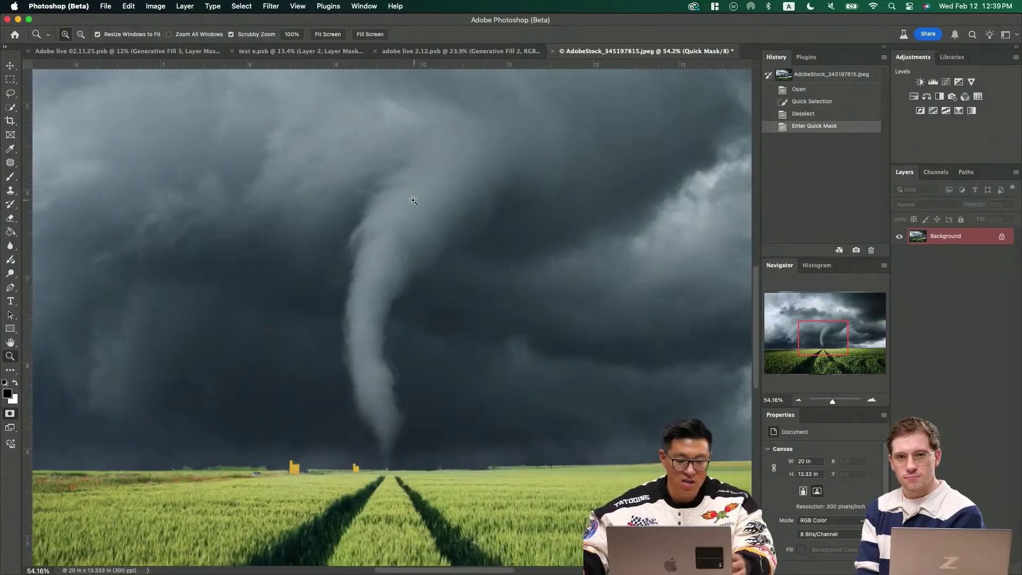
Step: Mask out the tornado, warp its funnel down onto the elephant's trunk tip, and save
{"action": "mouse_move", "coordinate": [415, 194]}
{"action": "left_mouse_down"}
{"action": "mouse_move", "coordinate": [411, 201]}
{"action": "mouse_move", "coordinate": [433, 206]}
{"action": "mouse_move", "coordinate": [402, 221]}
{"action": "mouse_move", "coordinate": [371, 373]}
{"action": "mouse_move", "coordinate": [379, 424]}
{"action": "mouse_move", "coordinate": [398, 424]}
{"action": "left_mouse_up"}
{"action": "key", "text": "super+i"}
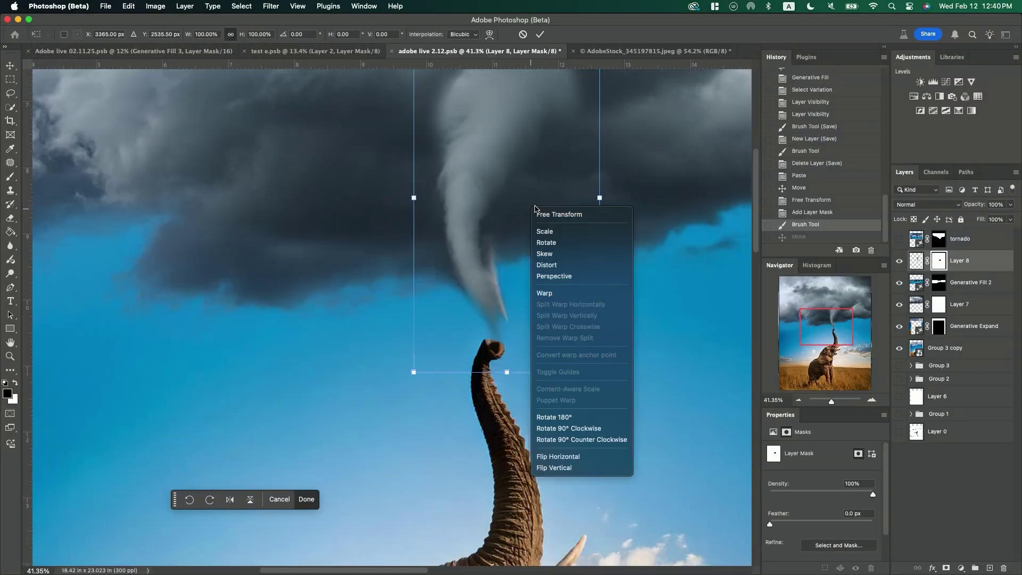
{"action": "right_click", "coordinate": [536, 208]}
{"action": "right_click", "coordinate": [536, 208]}
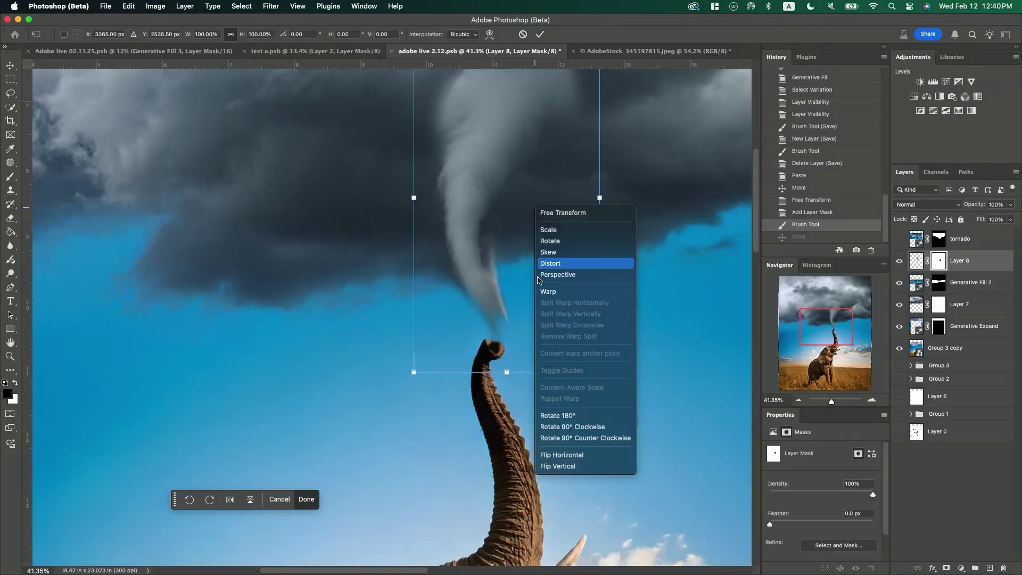
{"action": "key", "text": "Escape"}
{"action": "right_click", "coordinate": [541, 268]}
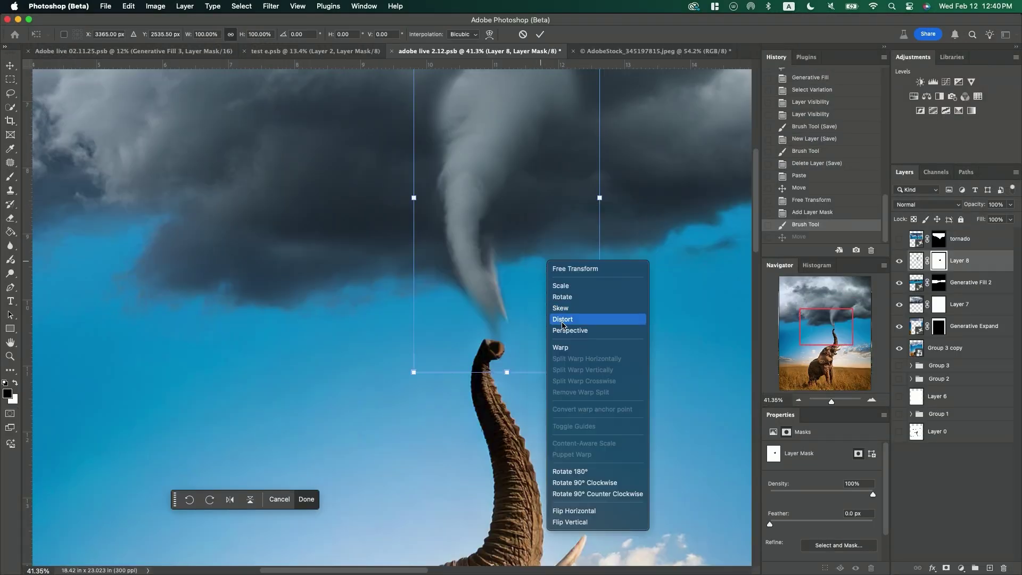
{"action": "left_click", "coordinate": [561, 347]}
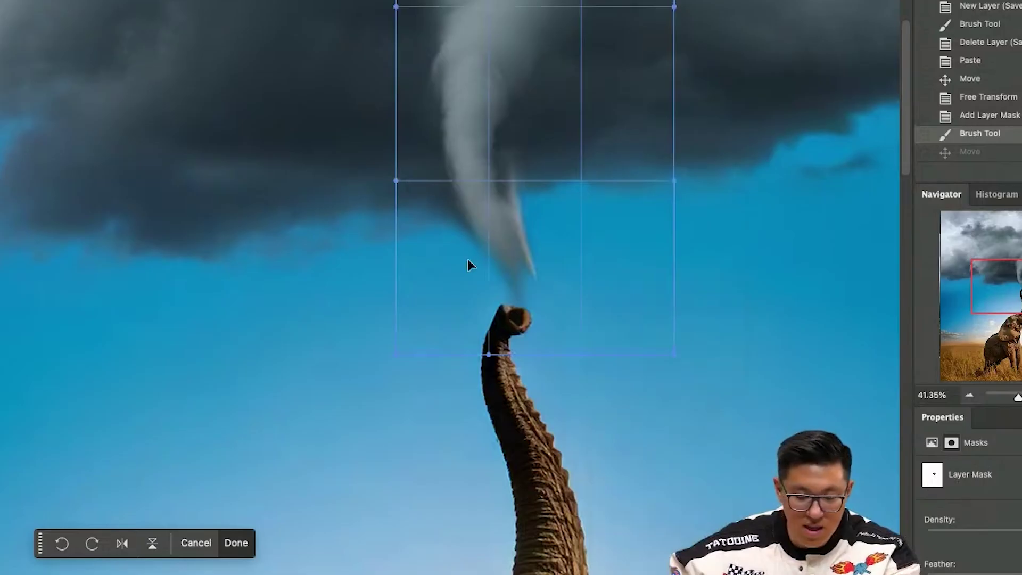
{"action": "left_click_drag", "start_coordinate": [462, 312], "coordinate": [551, 317]}
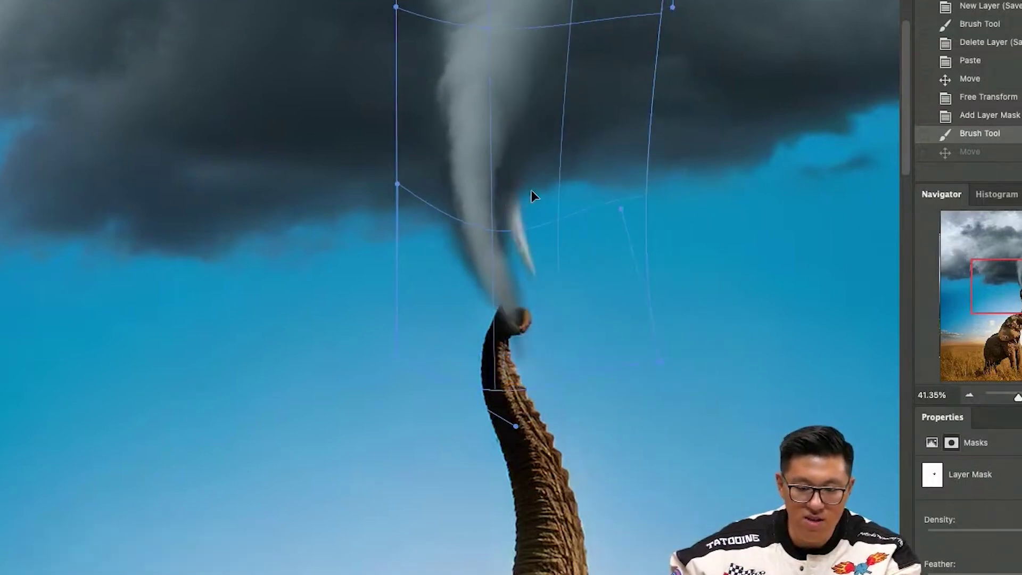
{"action": "mouse_move", "coordinate": [531, 190]}
{"action": "left_mouse_down"}
{"action": "mouse_move", "coordinate": [547, 307]}
{"action": "mouse_move", "coordinate": [512, 336]}
{"action": "left_mouse_up"}
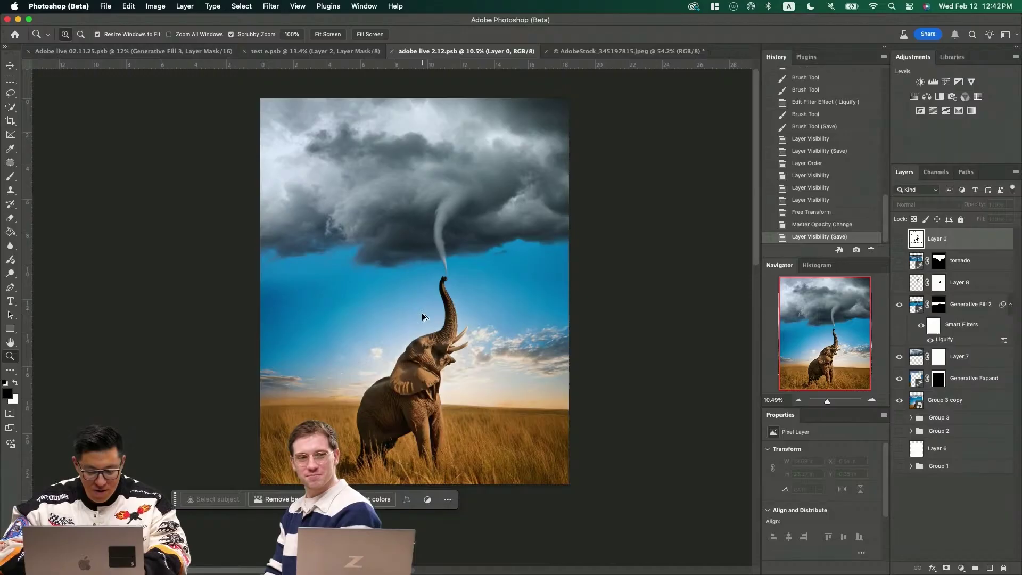
{"action": "key", "text": "super+shift+s"}
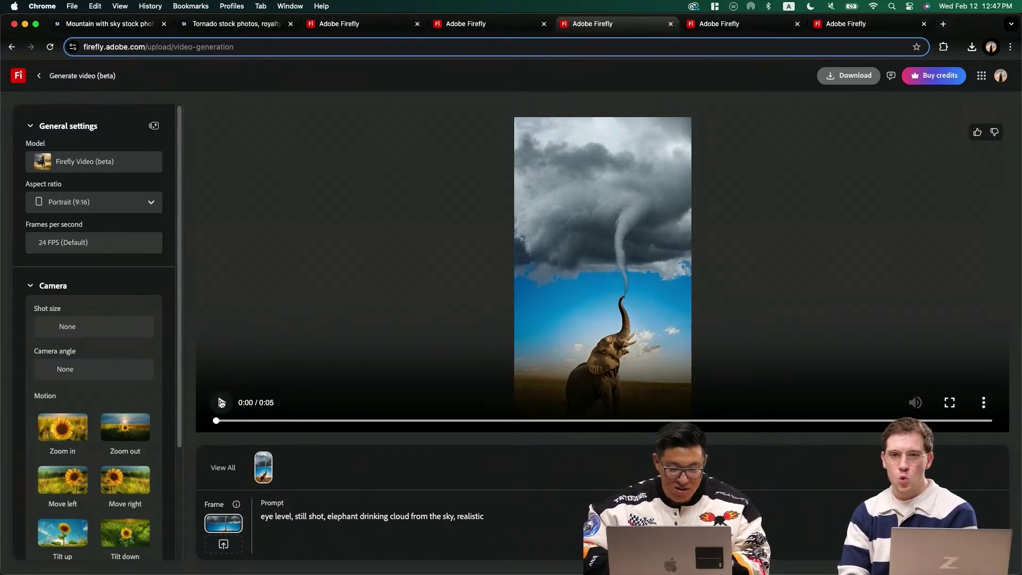
Step: Preview the generated elephant video and save it as an MP4 in Adobe live 02.11.25
{"action": "left_click", "coordinate": [221, 403]}
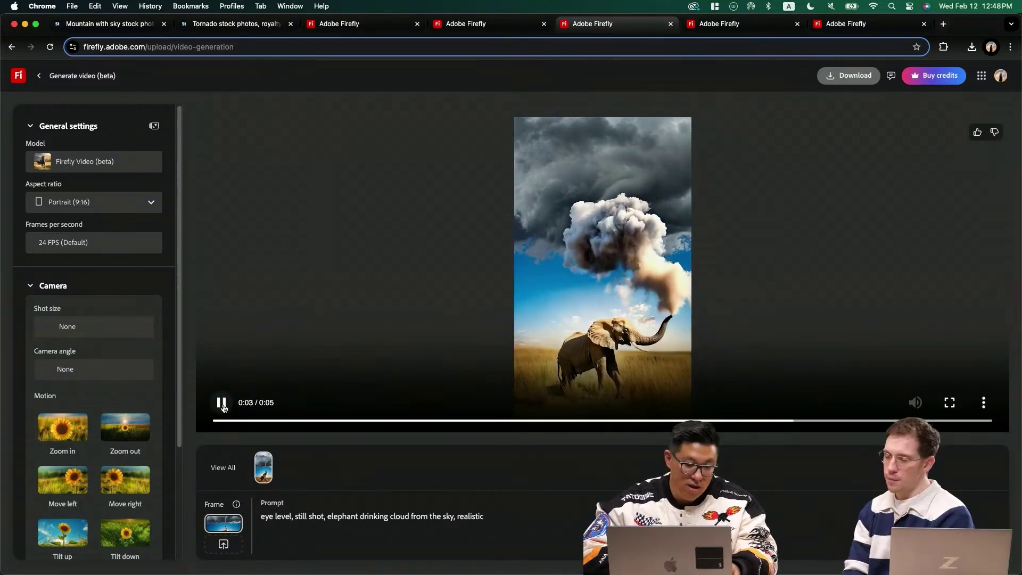
{"action": "left_click", "coordinate": [222, 407]}
{"action": "left_click", "coordinate": [852, 78]}
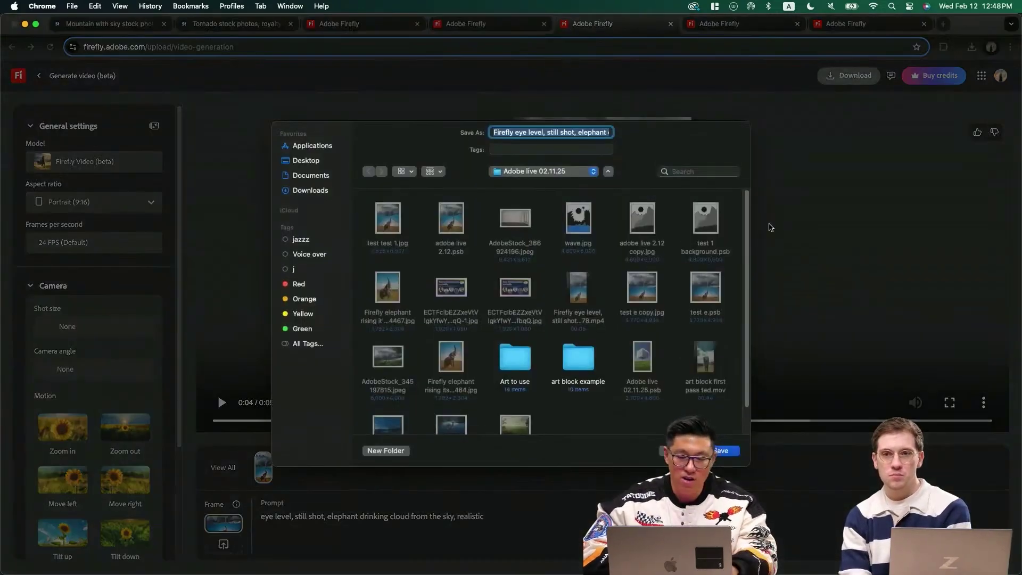
{"action": "key", "text": "Return"}
{"action": "key", "text": "super+Tab"}
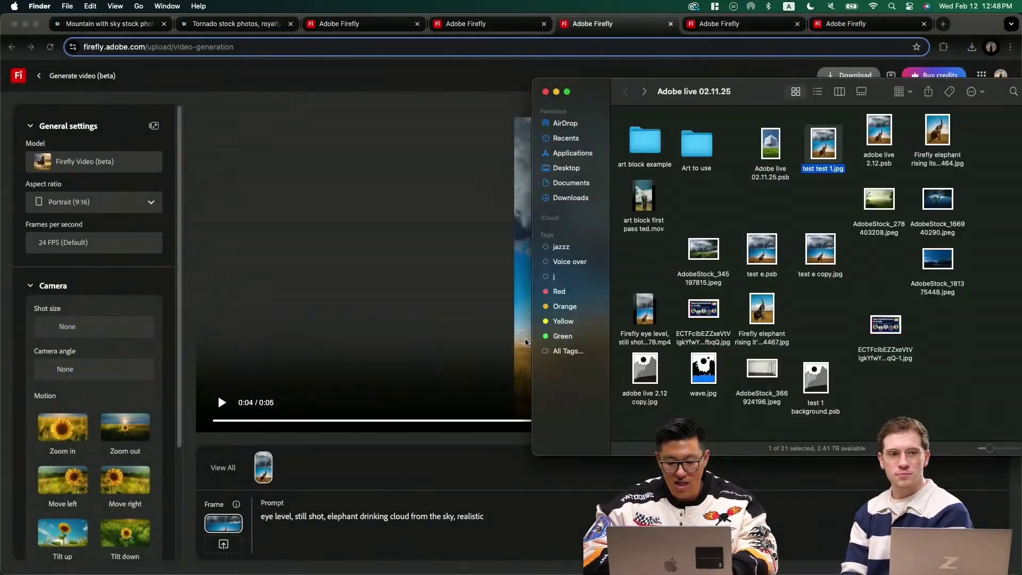
Step: Copy the full video frame and paste it as a new layer in Photoshop
{"action": "key", "text": "super+Tab"}
{"action": "key", "text": "super+Tab"}
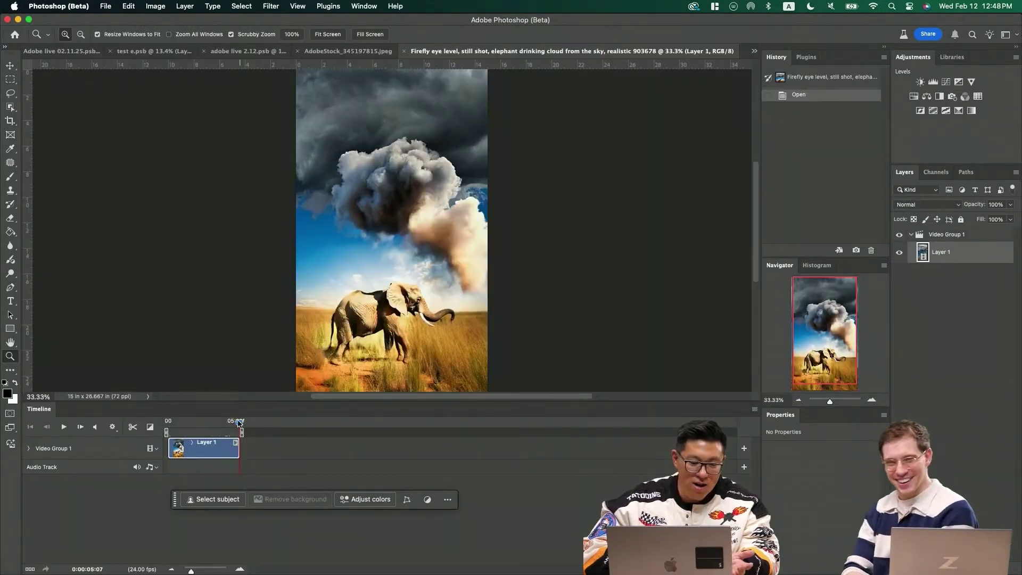
{"action": "left_click_drag", "start_coordinate": [228, 422], "coordinate": [204, 422]}
{"action": "left_click_drag", "start_coordinate": [537, 209], "coordinate": [515, 207]}
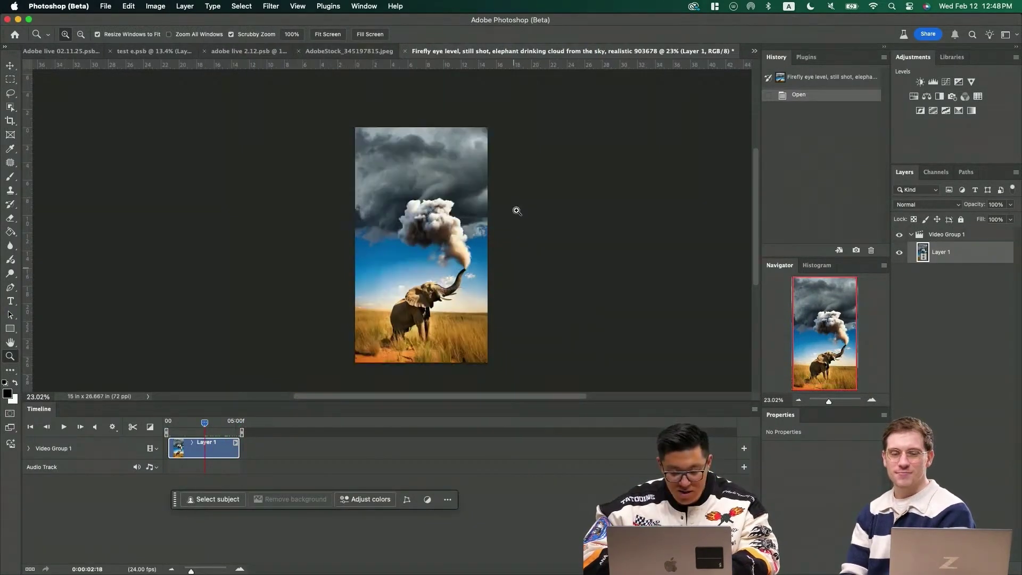
{"action": "key", "text": "m"}
{"action": "left_click_drag", "start_coordinate": [326, 109], "coordinate": [639, 405]}
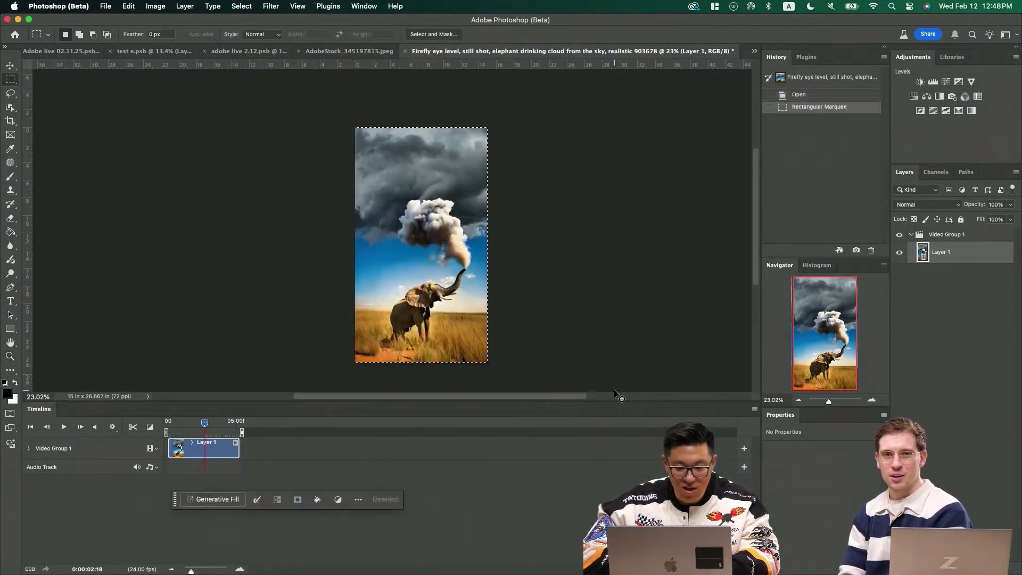
{"action": "key", "text": "super+c"}
{"action": "key", "text": "super+v"}
Step: Hide the video layer, move Layer 2 above Video Group 1, and save a copy
{"action": "left_click", "coordinate": [899, 274]}
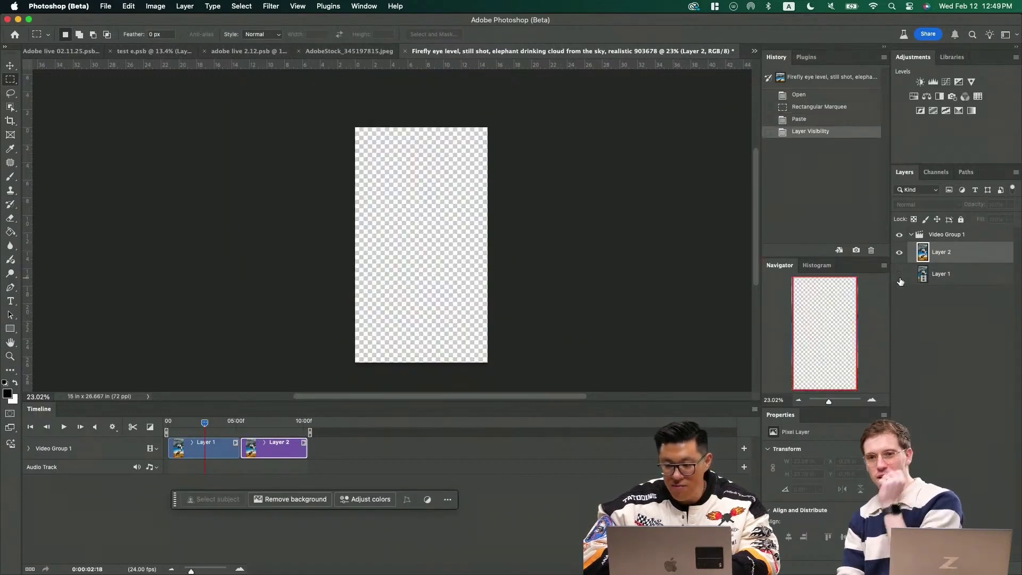
{"action": "double_click", "coordinate": [900, 254]}
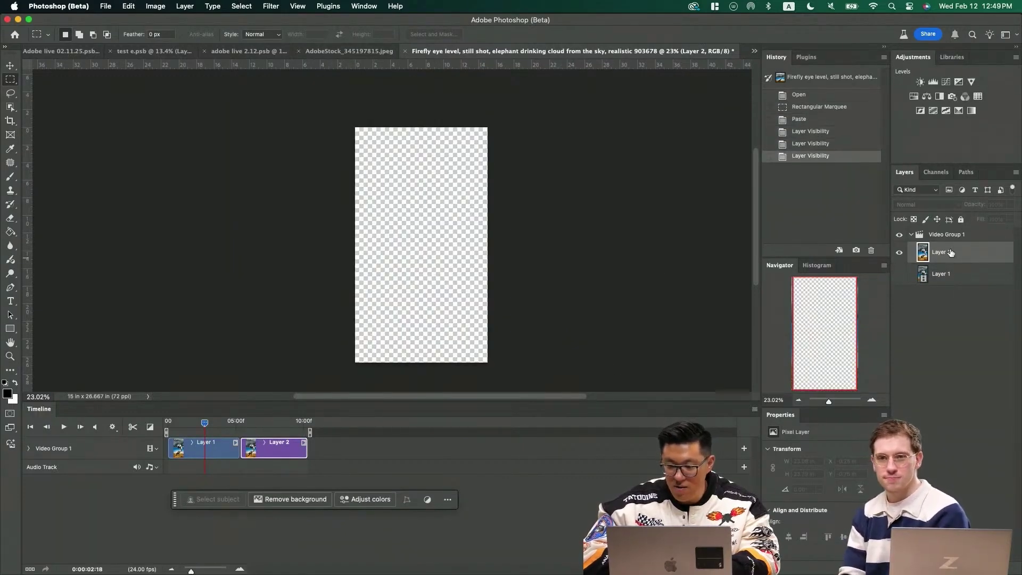
{"action": "left_click_drag", "start_coordinate": [949, 229], "coordinate": [949, 229]}
{"action": "key", "text": "alt+super+s"}
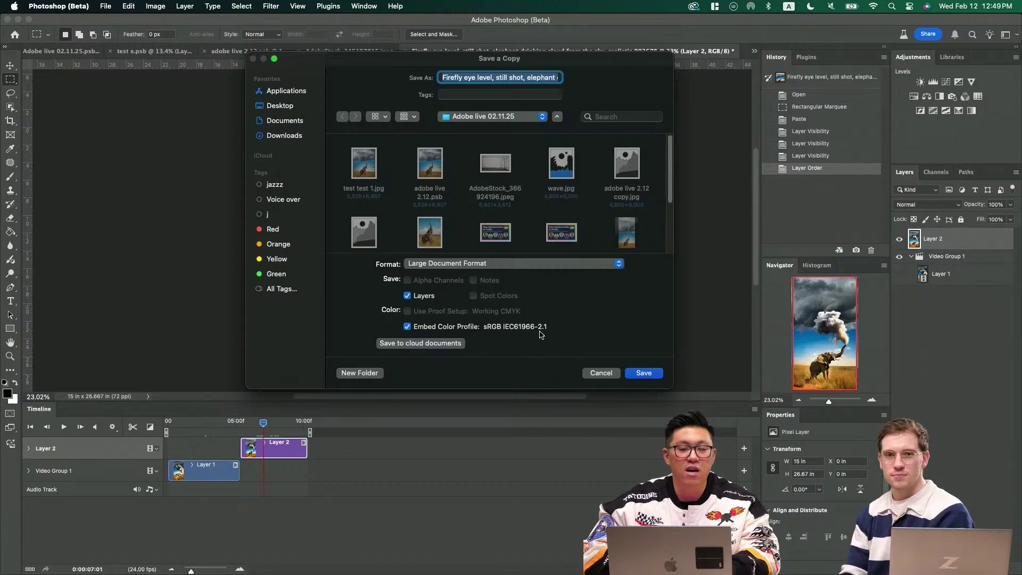
{"action": "left_click", "coordinate": [527, 263]}
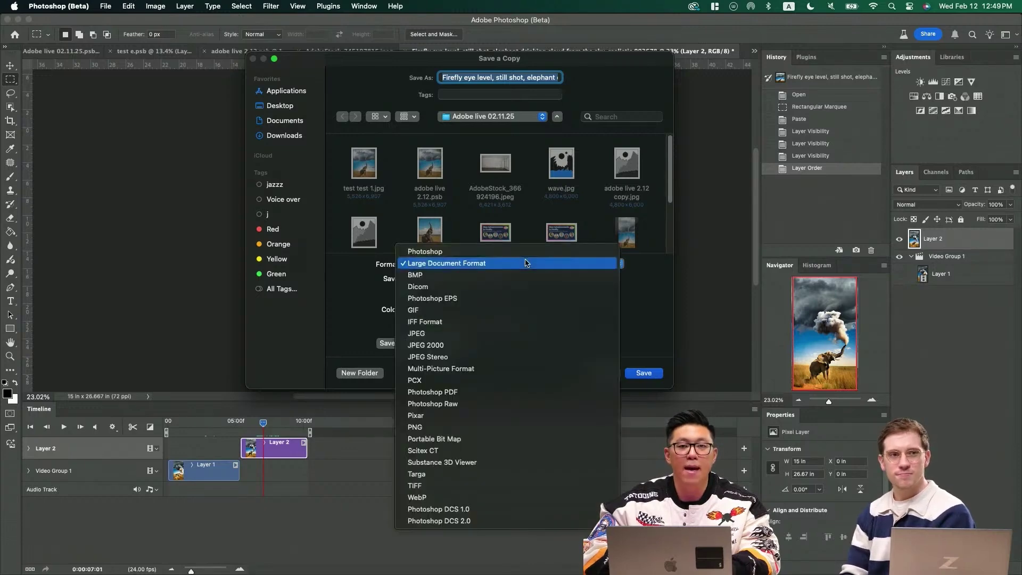
{"action": "key", "text": "super+Tab"}
{"action": "key", "text": "super+Tab"}
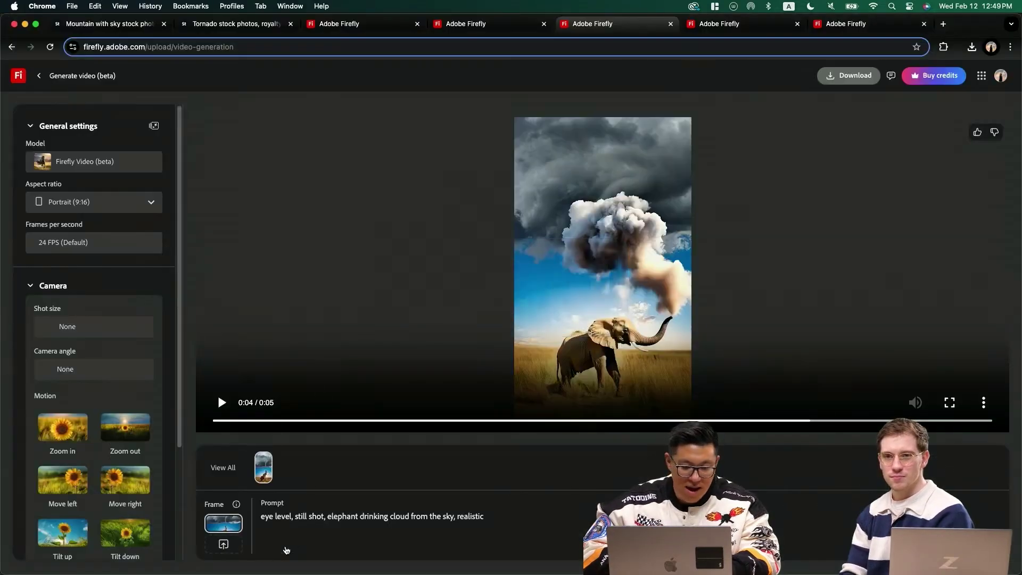
Step: Check the saved MP4 in Finder, then play the finished elephant-and-tornado video
{"action": "key", "text": "super+Tab"}
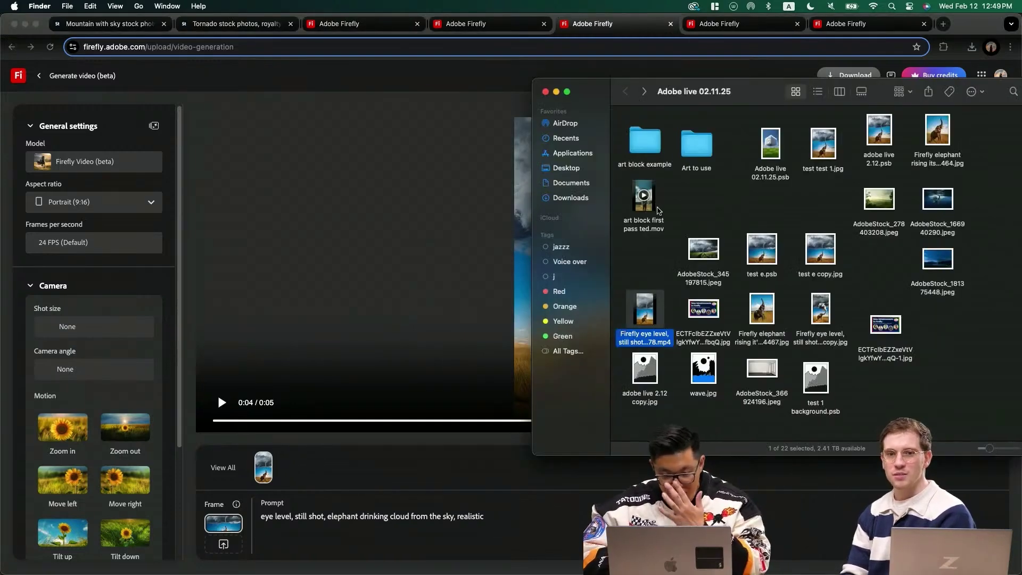
{"action": "left_click", "coordinate": [222, 403]}
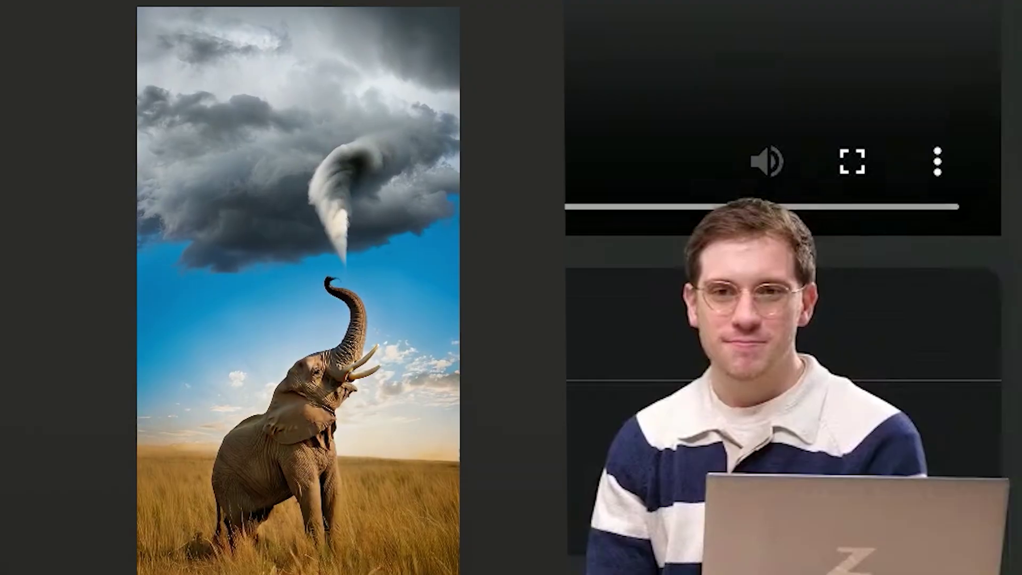